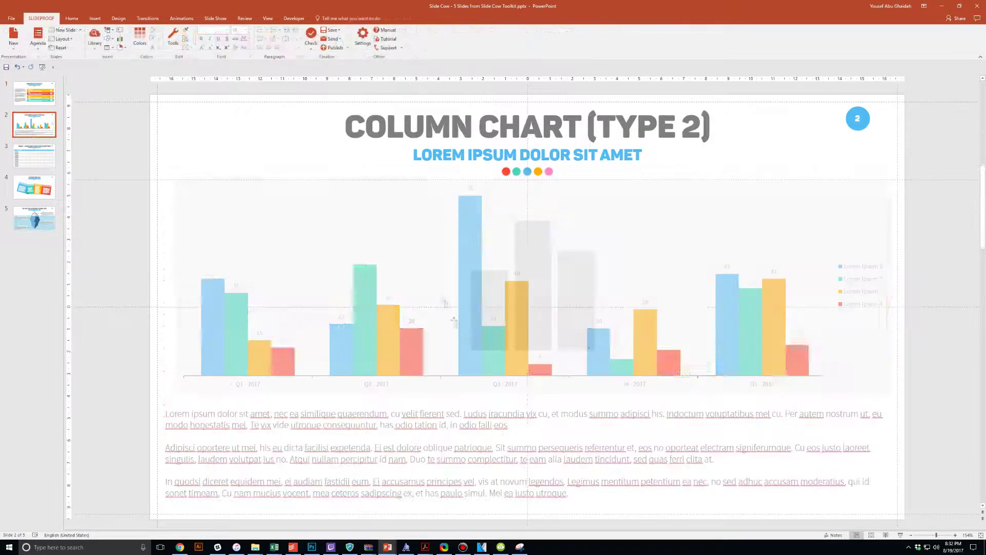
- Try edits on the toolkit slides, such as opening chart data and changing the sticky note to 'Type where'
{"action": "left_click", "coordinate": [486, 264]}
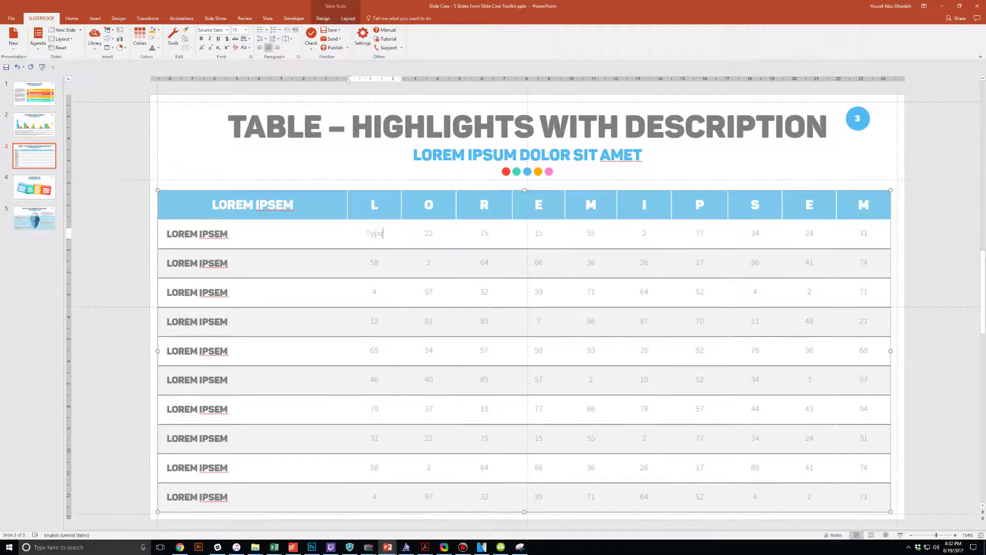
{"action": "triple_click", "coordinate": [211, 350]}
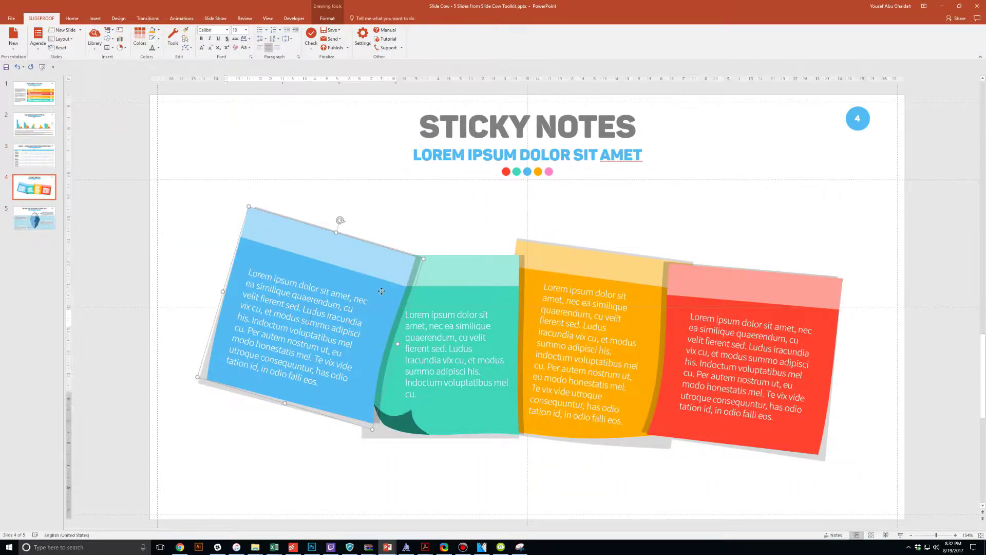
{"action": "triple_click", "coordinate": [267, 328]}
{"action": "type", "text": "Type wherever you'd like"}
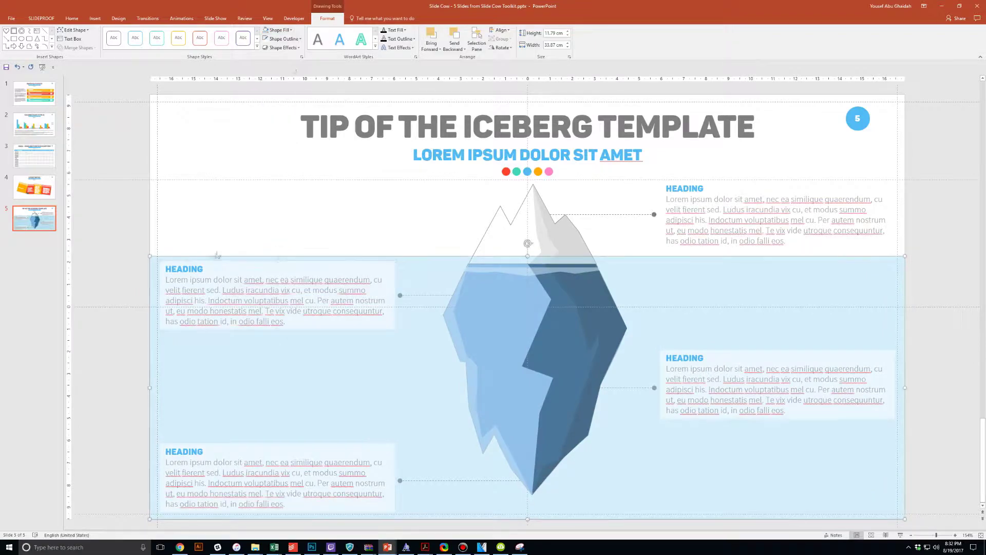
{"action": "left_click", "coordinate": [191, 267]}
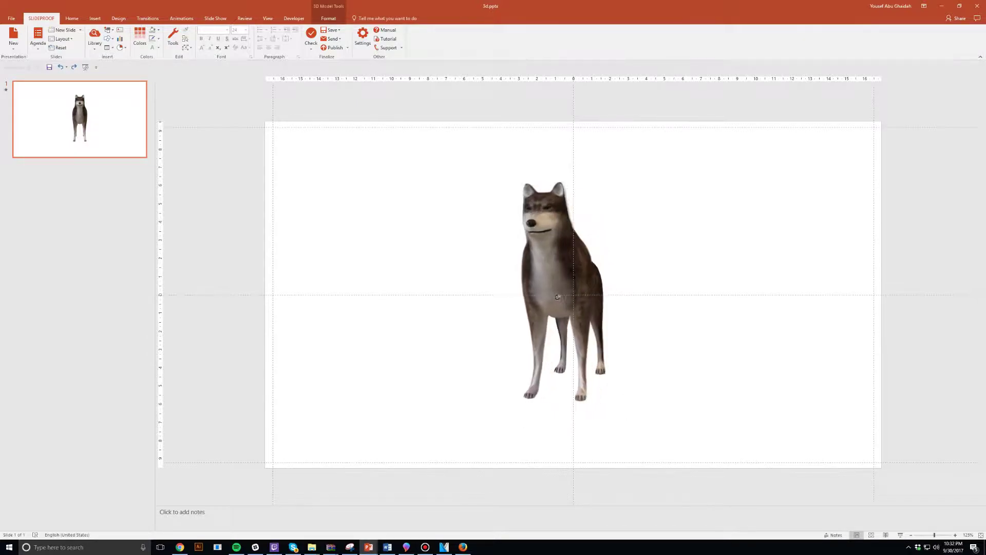
- Turn the wolf to a left-facing three-quarter view and enlarge it to about 19.99 × 22.35 cm
{"action": "left_click_drag", "start_coordinate": [540, 297], "coordinate": [899, 288]}
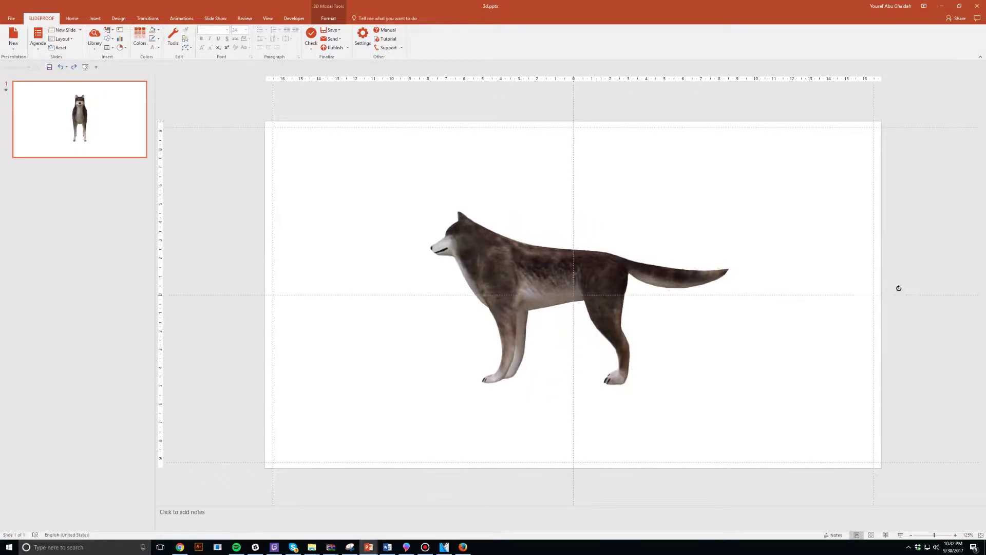
{"action": "left_click_drag", "start_coordinate": [409, 391], "coordinate": [287, 459]}
{"action": "left_click_drag", "start_coordinate": [448, 327], "coordinate": [508, 291]}
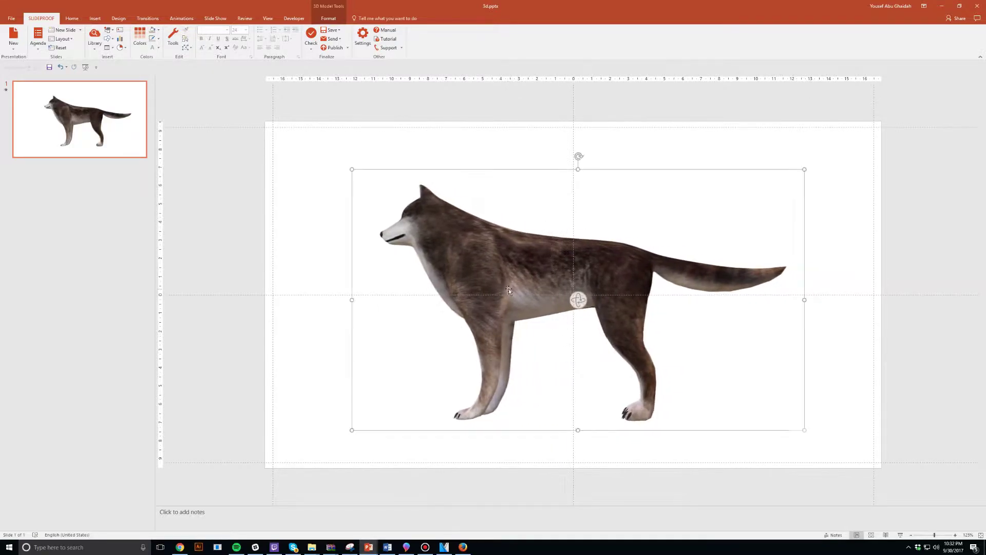
{"action": "left_click_drag", "start_coordinate": [570, 302], "coordinate": [432, 287]}
- Use Pan & Zoom to magnify the wolf inside its frame and pan it into place
{"action": "left_click", "coordinate": [329, 18]}
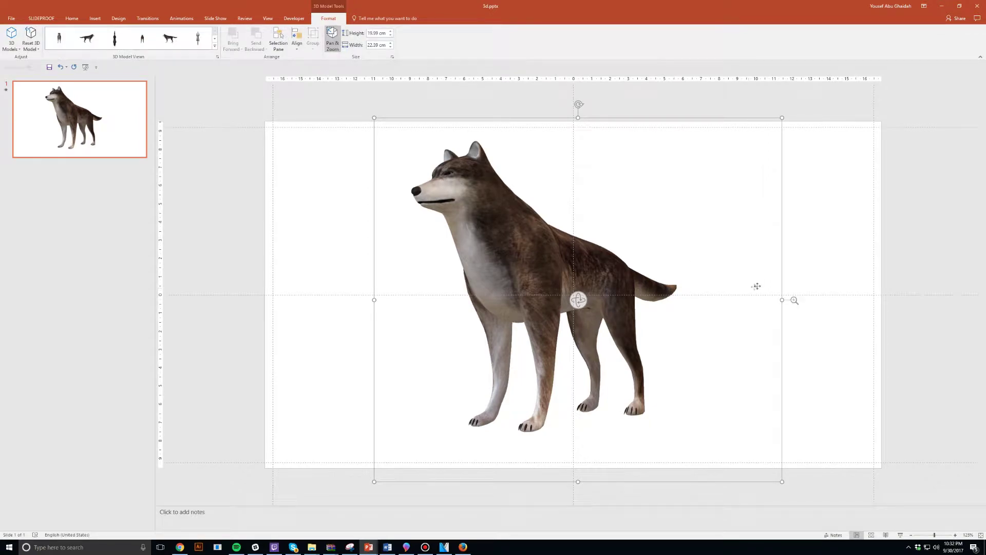
{"action": "left_click_drag", "start_coordinate": [794, 300], "coordinate": [789, 297]}
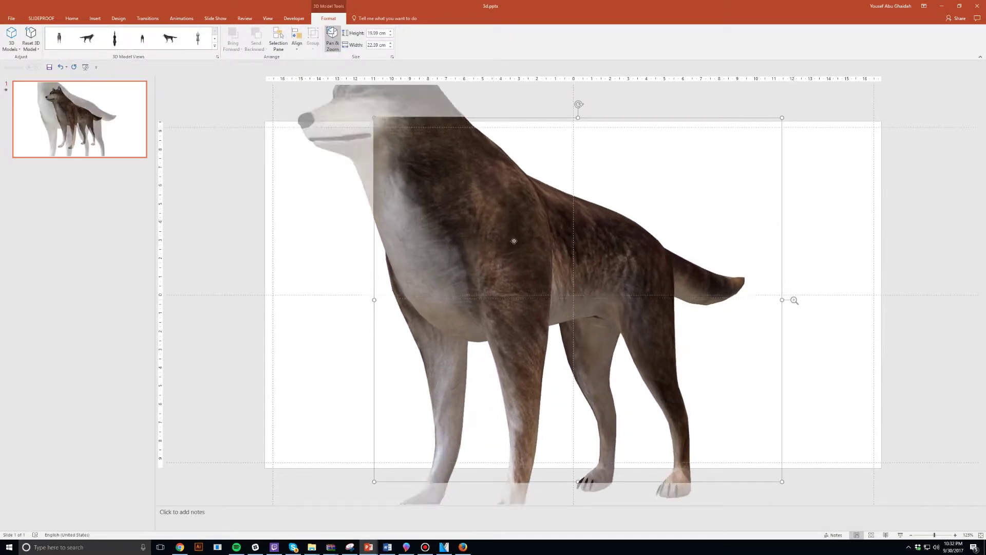
{"action": "left_click_drag", "start_coordinate": [512, 236], "coordinate": [592, 337]}
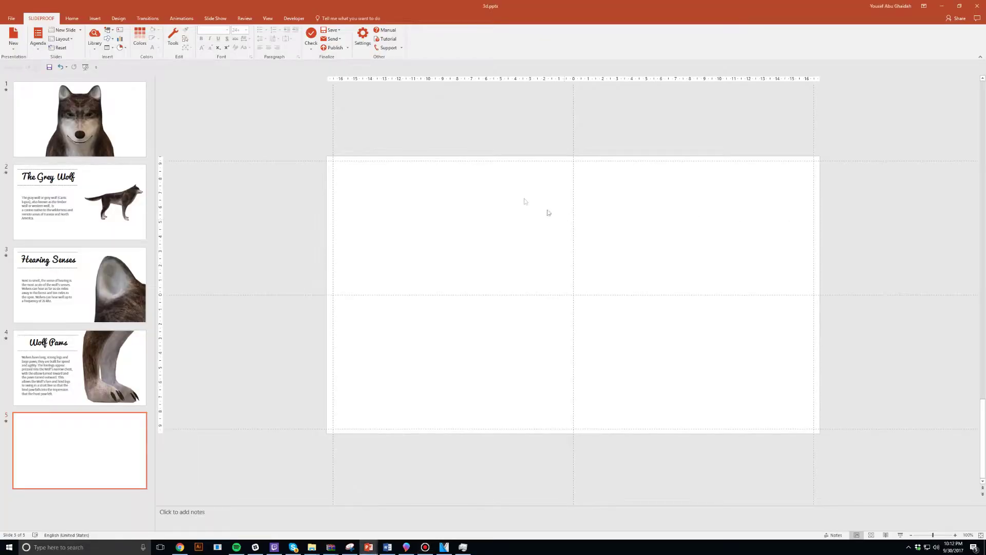
- Insert the wolf 3D model from a file onto slide 5
{"action": "left_click", "coordinate": [94, 19]}
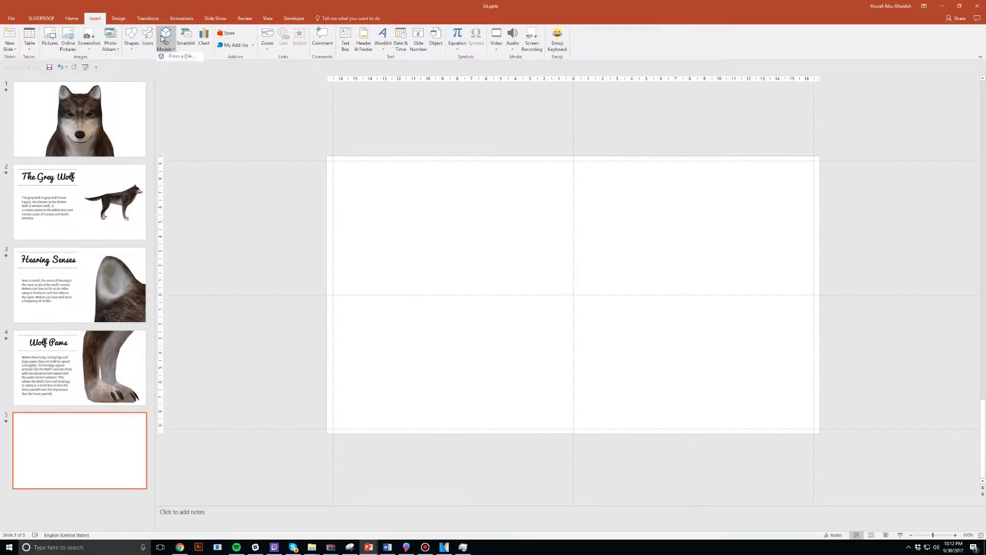
{"action": "left_click", "coordinate": [189, 57]}
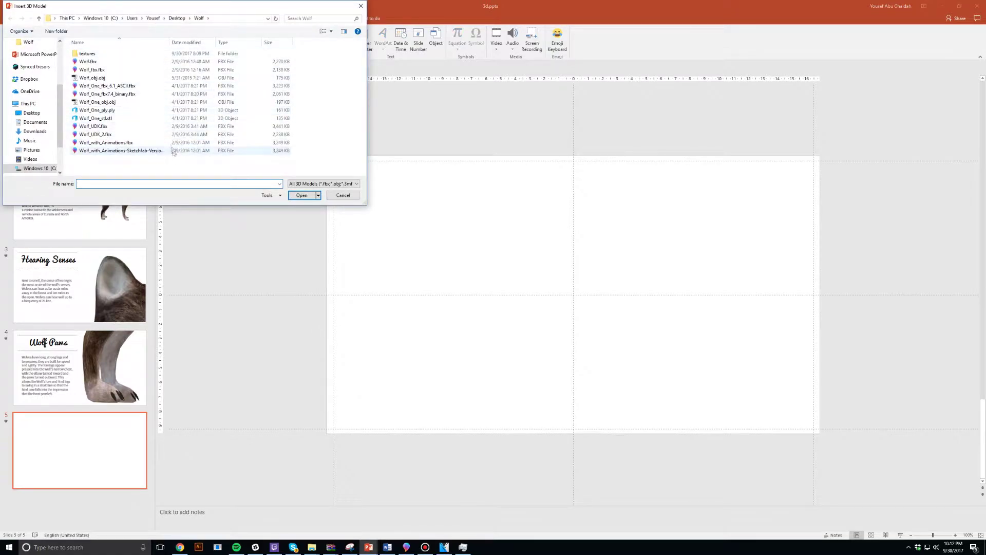
{"action": "double_click", "coordinate": [147, 60]}
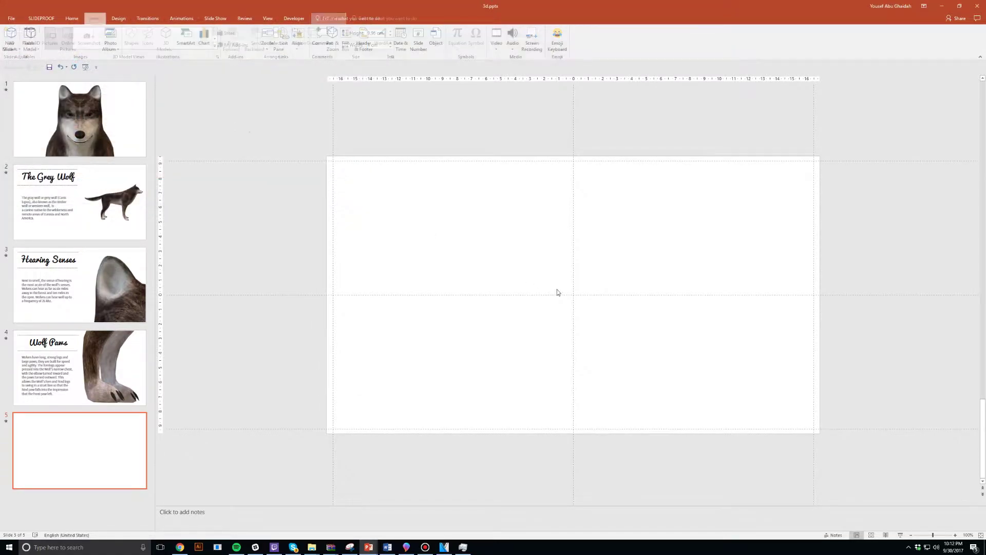
- Turn the new wolf to a side view, enlarge it and re-centre it on the slide
{"action": "left_click_drag", "start_coordinate": [573, 294], "coordinate": [662, 298]}
{"action": "left_click_drag", "start_coordinate": [667, 353], "coordinate": [796, 406]}
{"action": "left_click_drag", "start_coordinate": [646, 327], "coordinate": [573, 292]}
{"action": "key", "text": "Escape"}
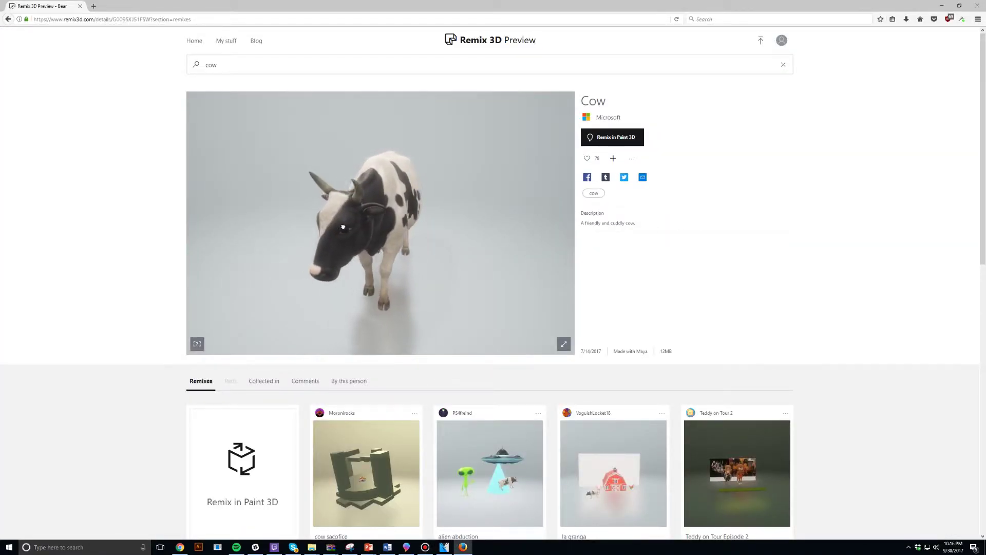
- Rotate the Cow model to a right-facing side view and scroll down through its remixes
{"action": "left_click_drag", "start_coordinate": [343, 226], "coordinate": [393, 214]}
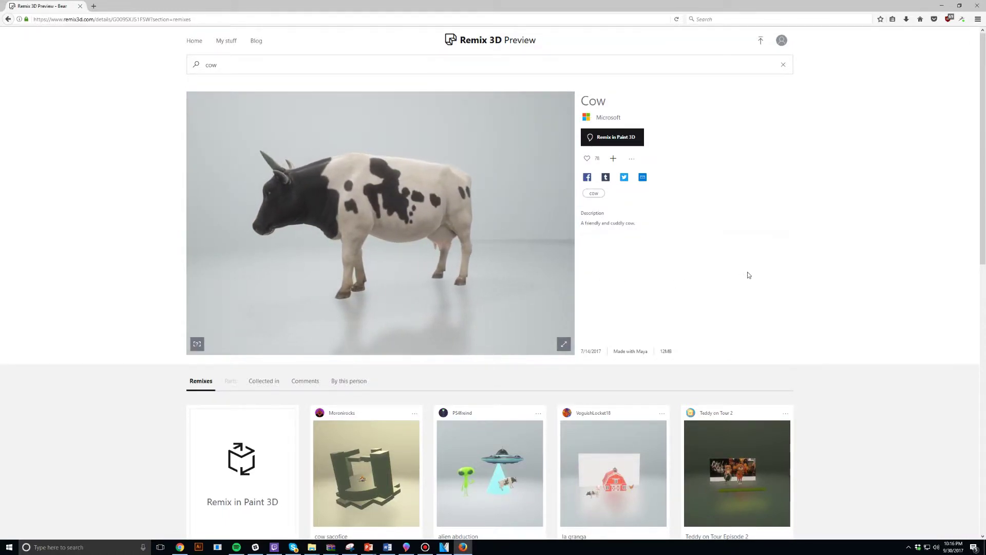
{"action": "scroll", "coordinate": [747, 276], "scroll_direction": "down", "scroll_amount": 5}
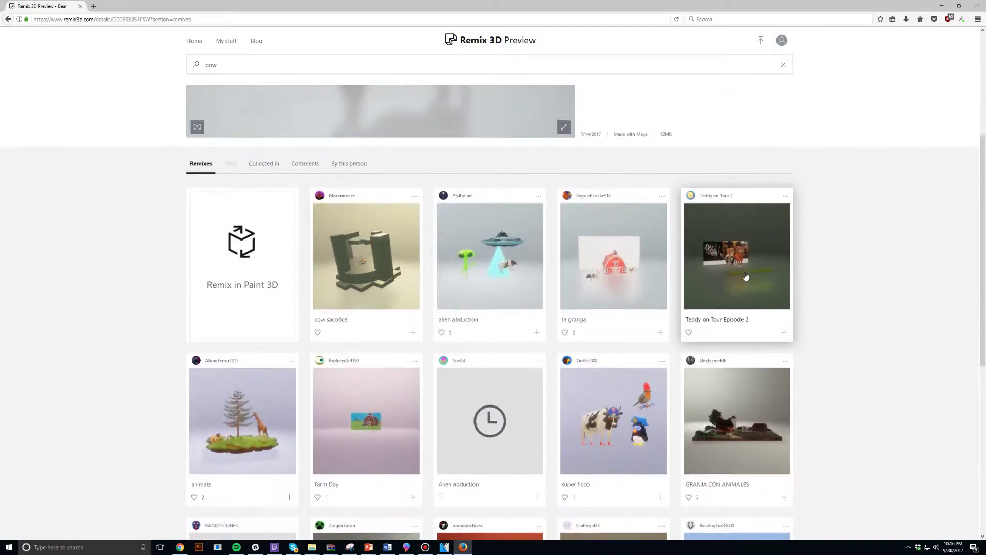
{"action": "scroll", "coordinate": [745, 276], "scroll_direction": "down", "scroll_amount": 5}
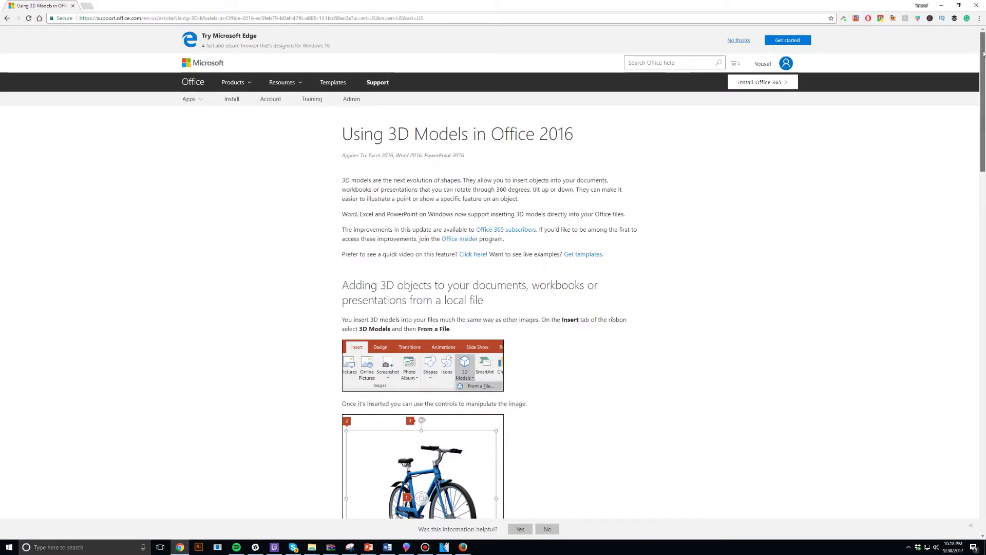
- Scroll the support article down to its Pan & Zoom section, then shift the wolf down-left in its frame
{"action": "left_click_drag", "start_coordinate": [983, 54], "coordinate": [984, 133]}
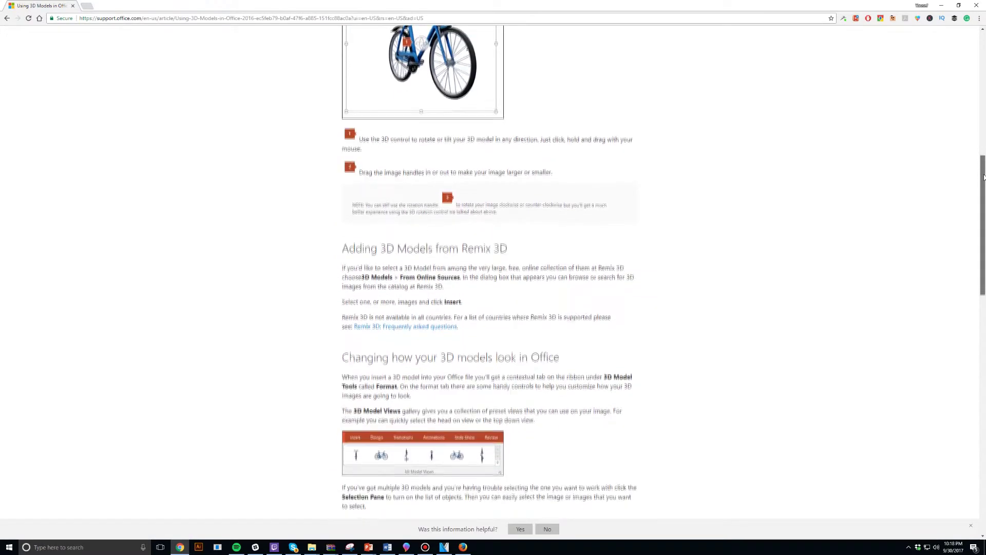
{"action": "left_click_drag", "start_coordinate": [983, 191], "coordinate": [983, 264]}
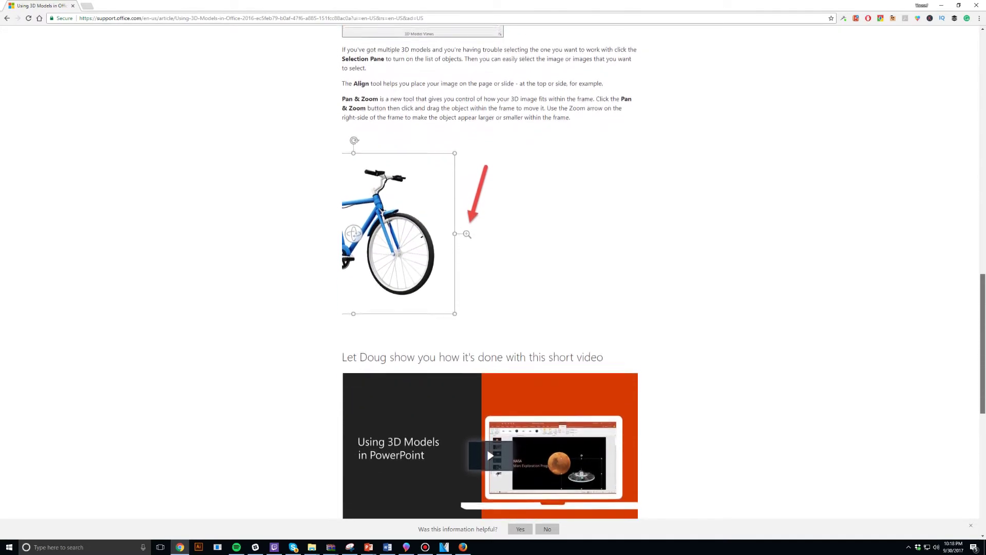
{"action": "left_click_drag", "start_coordinate": [983, 264], "coordinate": [983, 274]}
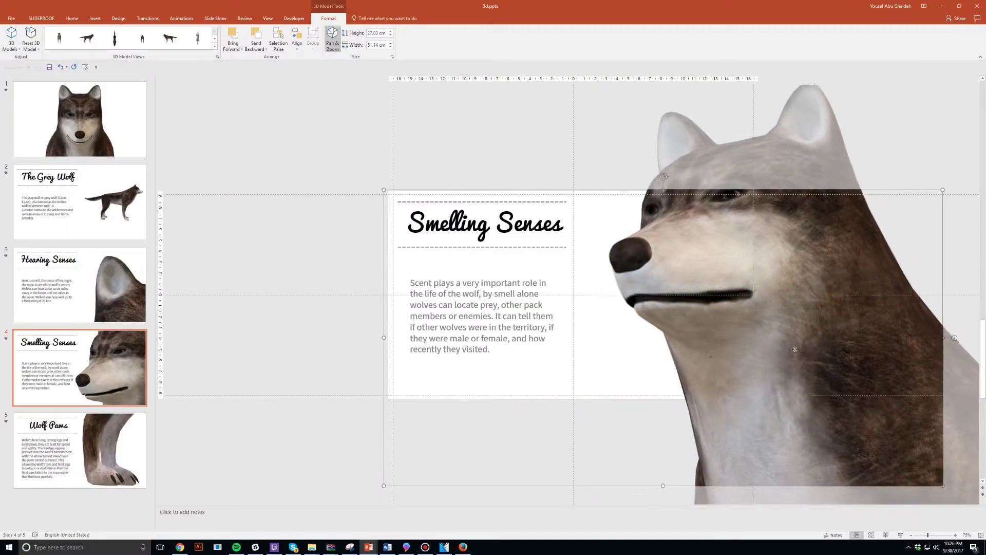
{"action": "left_click_drag", "start_coordinate": [794, 349], "coordinate": [780, 375]}
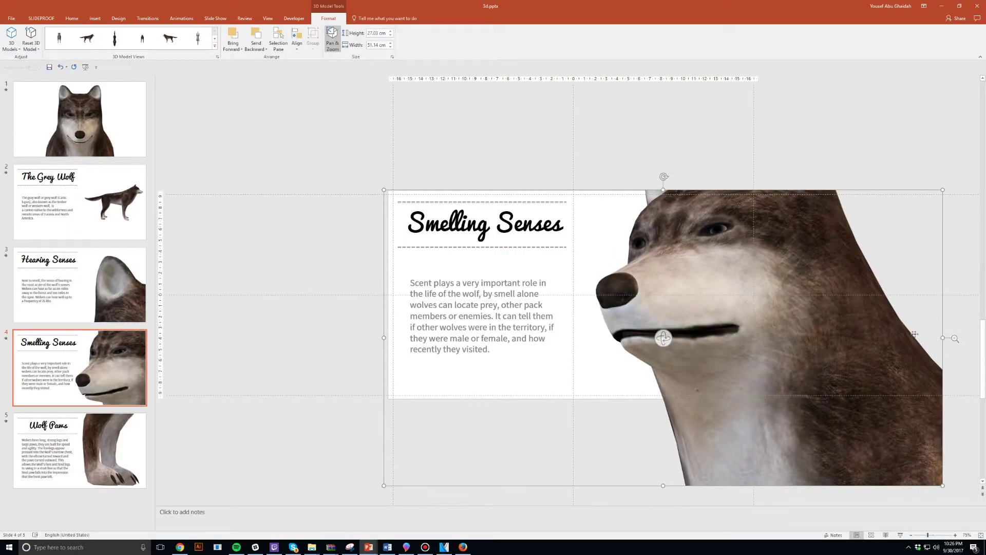
- Zoom the wolf much larger in its frame and pan it so the nose sits beside the text
{"action": "left_click_drag", "start_coordinate": [954, 338], "coordinate": [954, 273]}
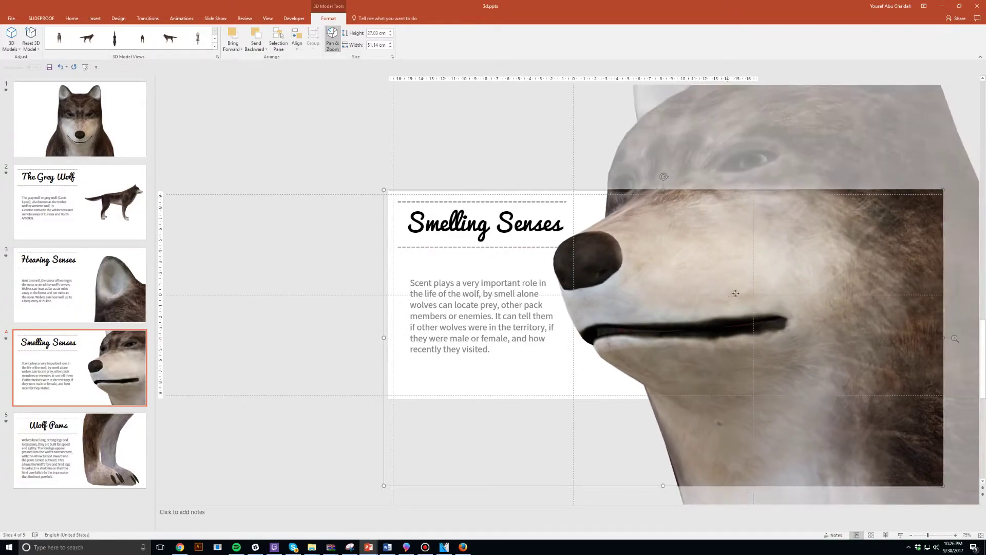
{"action": "left_click_drag", "start_coordinate": [726, 290], "coordinate": [760, 301]}
{"action": "left_click", "coordinate": [509, 154]}
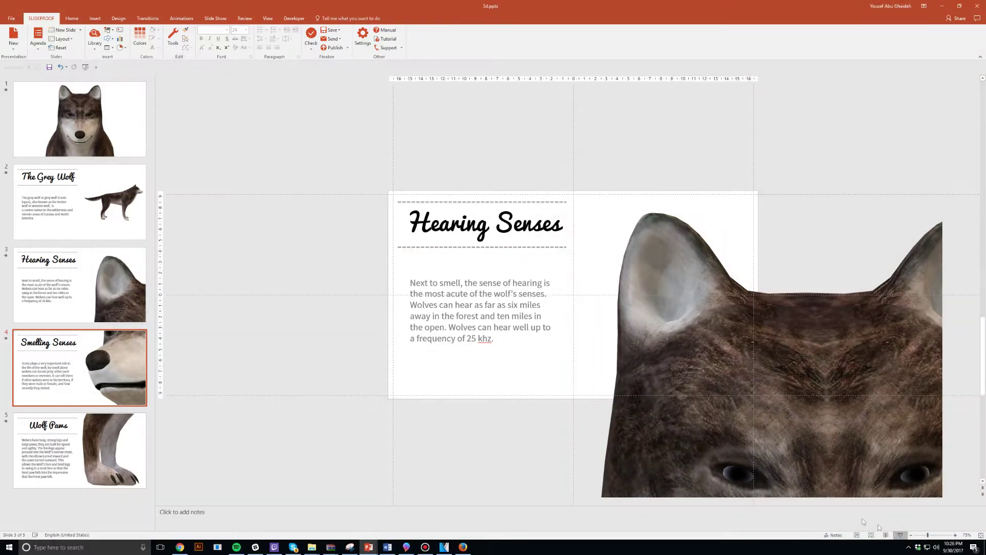
{"action": "left_click", "coordinate": [489, 298]}
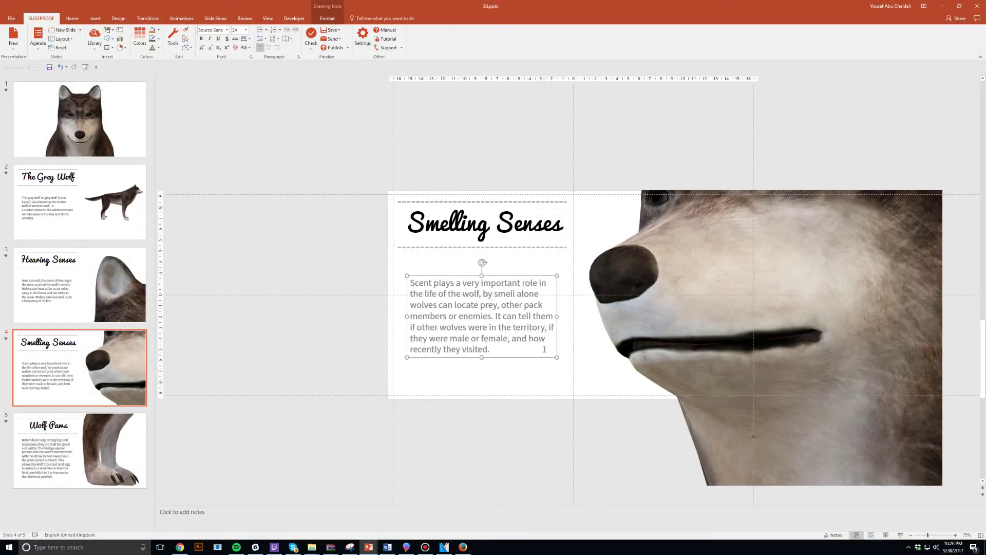
- Move the Smelling Senses body text box further down the slide
{"action": "scroll", "coordinate": [406, 215], "scroll_direction": "up", "scroll_amount": 5}
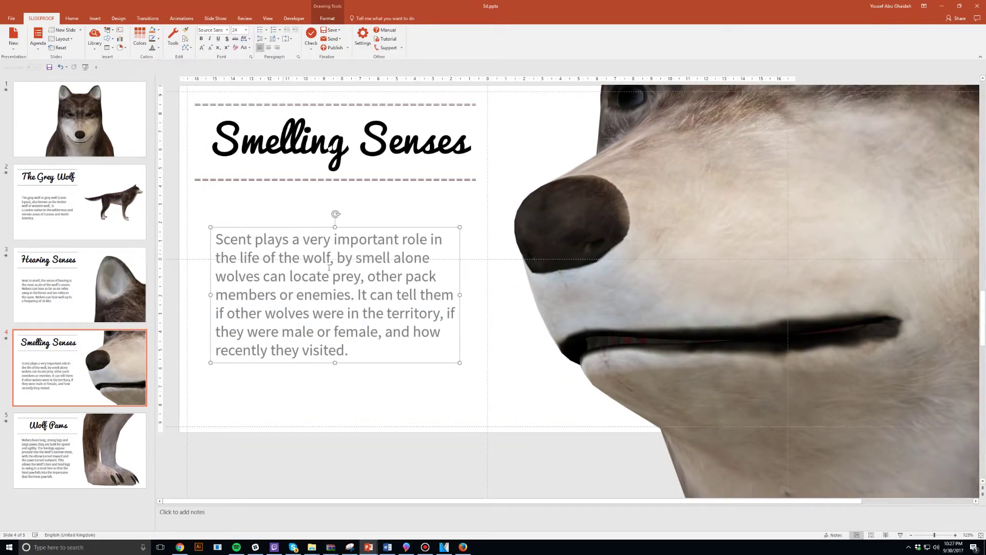
{"action": "left_click", "coordinate": [308, 268]}
{"action": "left_click_drag", "start_coordinate": [299, 228], "coordinate": [296, 388]}
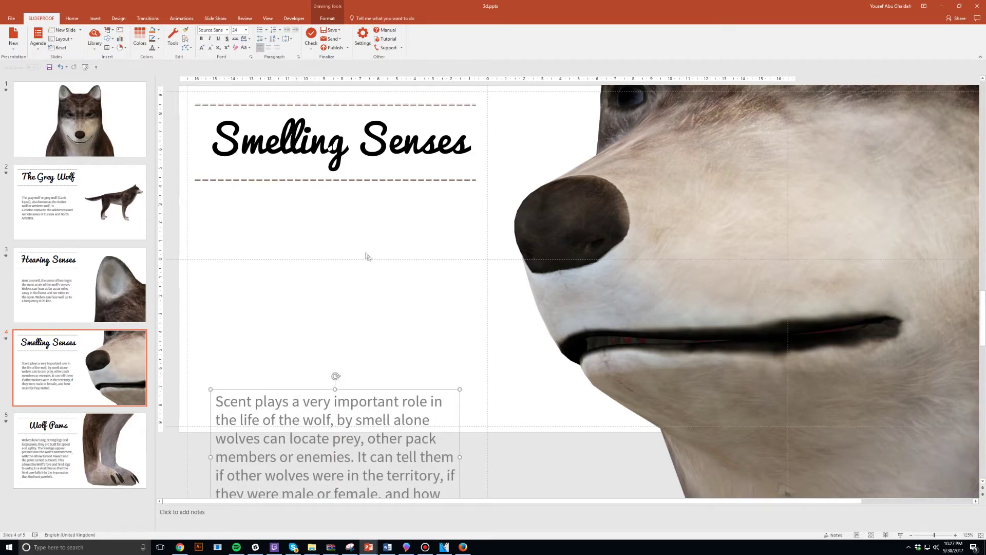
- Draw a wide rectangle from the wolf's nose leftward beneath the title
{"action": "left_click", "coordinate": [95, 17]}
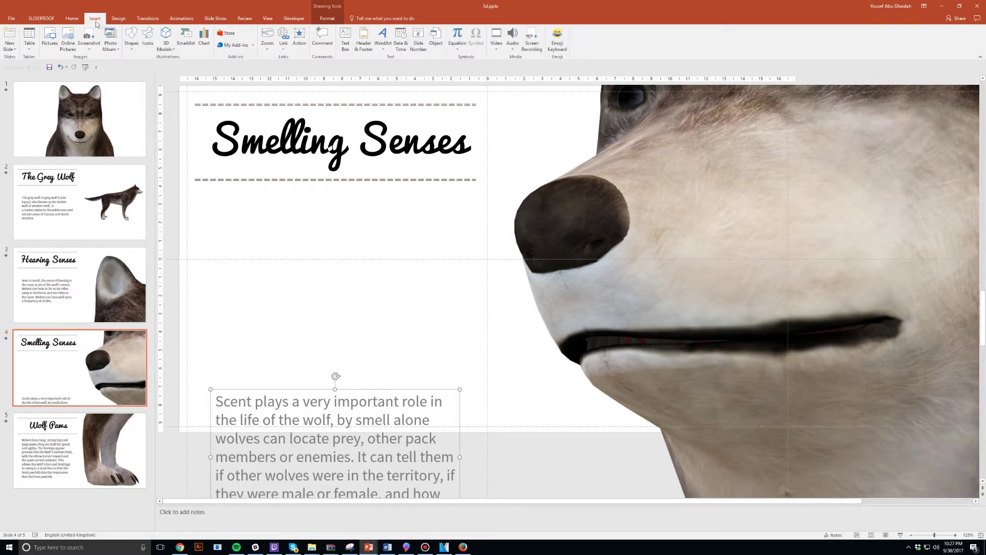
{"action": "left_click", "coordinate": [131, 37]}
{"action": "left_click", "coordinate": [127, 110]}
{"action": "left_click_drag", "start_coordinate": [589, 176], "coordinate": [181, 286]}
{"action": "mouse_move", "coordinate": [346, 219]}
{"action": "left_mouse_down"}
{"action": "mouse_move", "coordinate": [346, 240]}
{"action": "mouse_move", "coordinate": [347, 229]}
{"action": "left_mouse_up"}
- Send the rectangle behind the wolf and fill it with beige sampled from the fur
{"action": "right_click", "coordinate": [442, 223]}
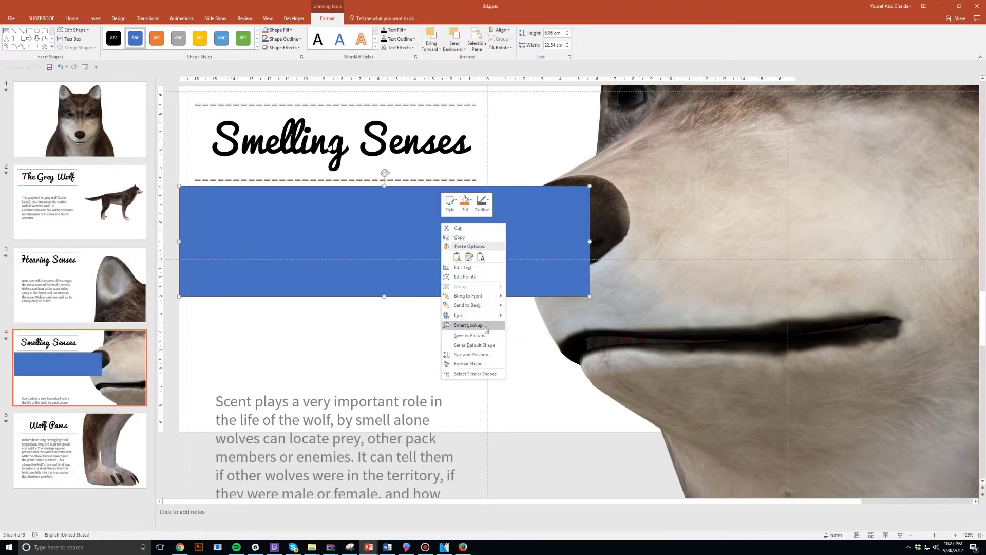
{"action": "left_click", "coordinate": [475, 305]}
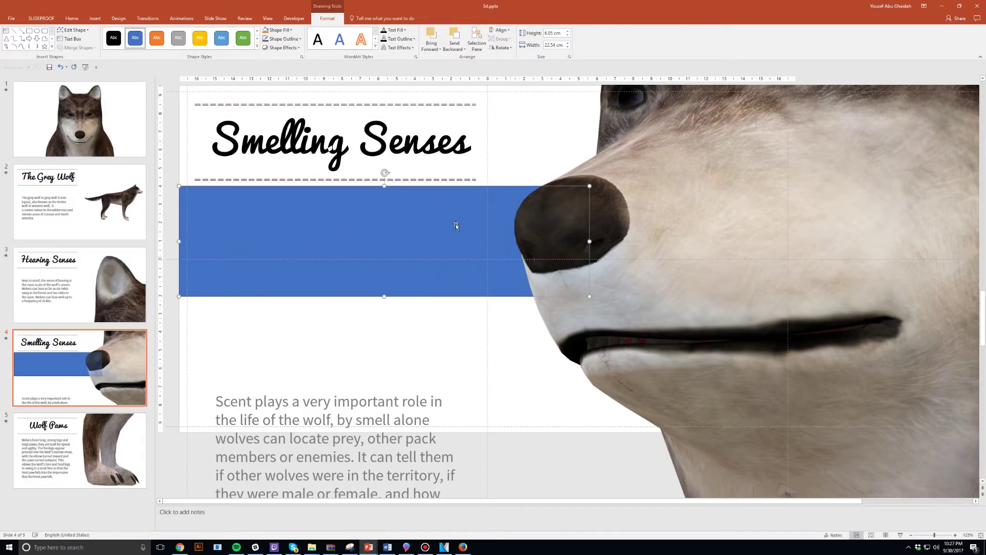
{"action": "left_click", "coordinate": [289, 30]}
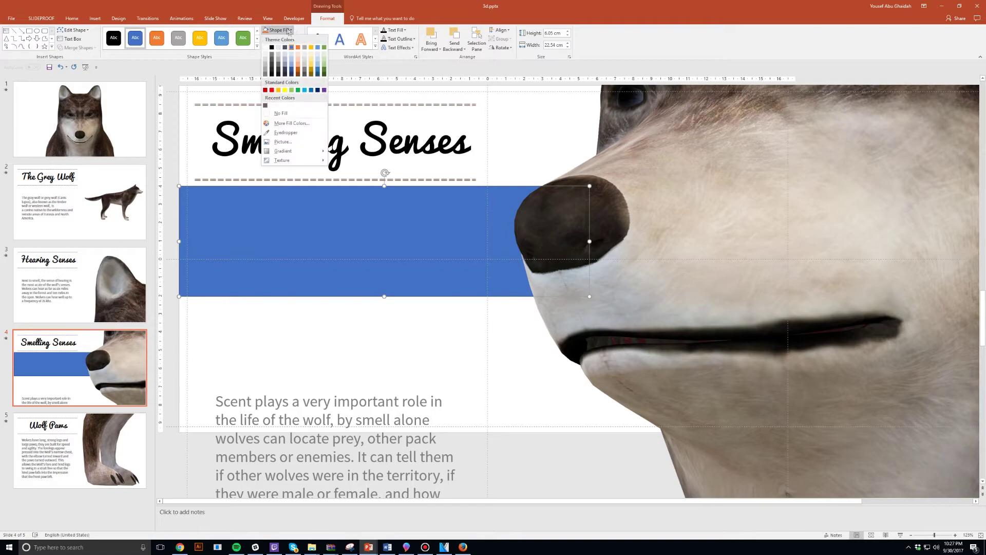
{"action": "left_click", "coordinate": [303, 133]}
{"action": "left_click", "coordinate": [659, 181]}
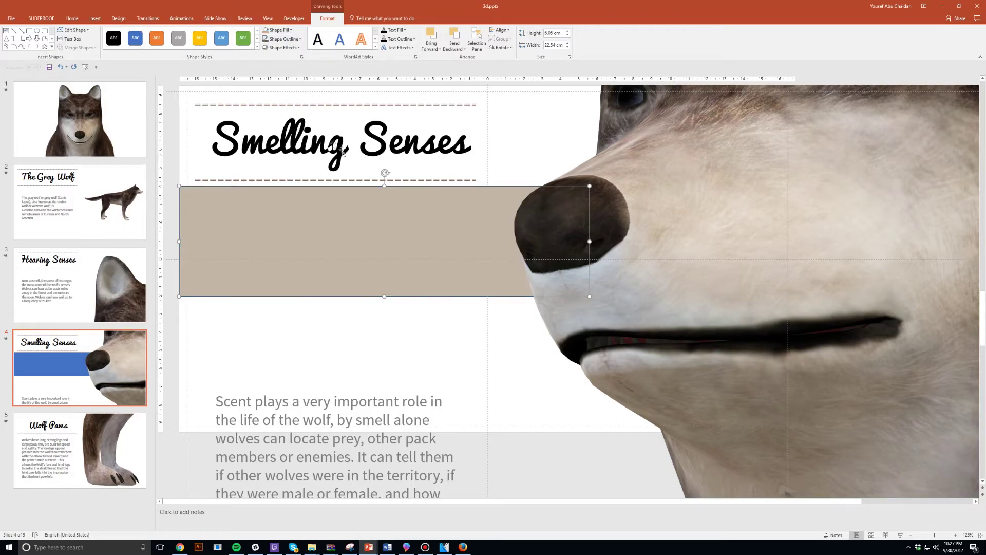
- Remove the band's outline and move the body text up onto it
{"action": "left_click", "coordinate": [282, 39]}
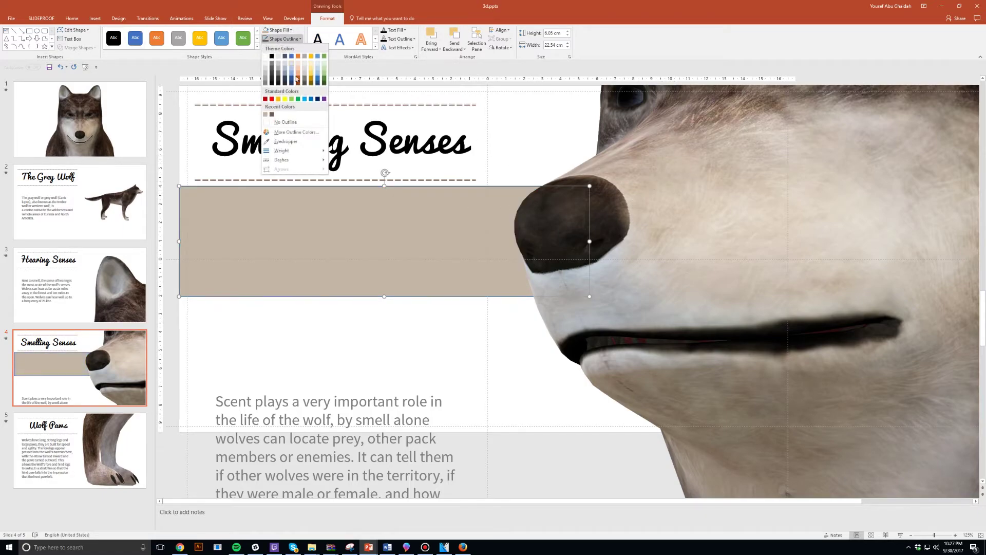
{"action": "left_click", "coordinate": [305, 123]}
{"action": "left_click", "coordinate": [354, 425]}
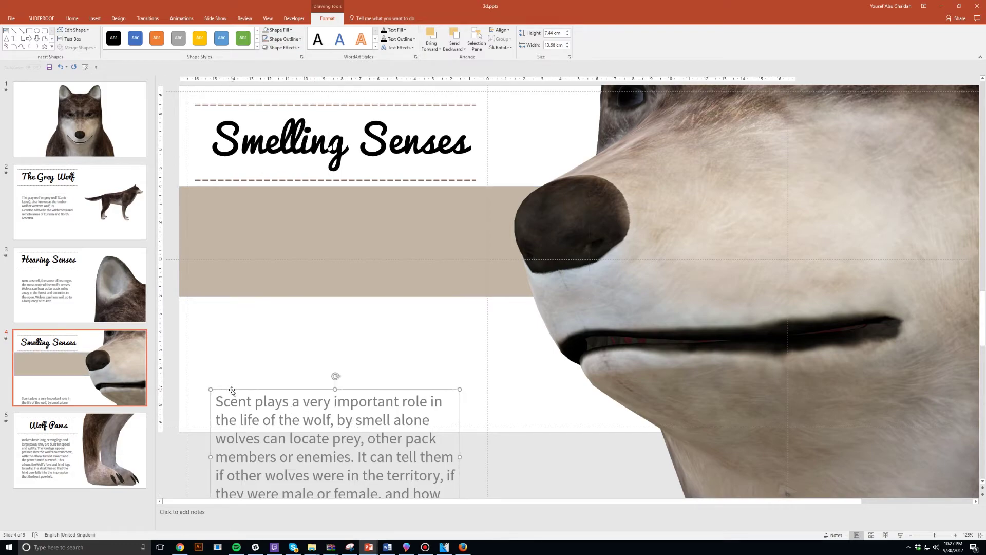
{"action": "left_click_drag", "start_coordinate": [231, 390], "coordinate": [244, 192]}
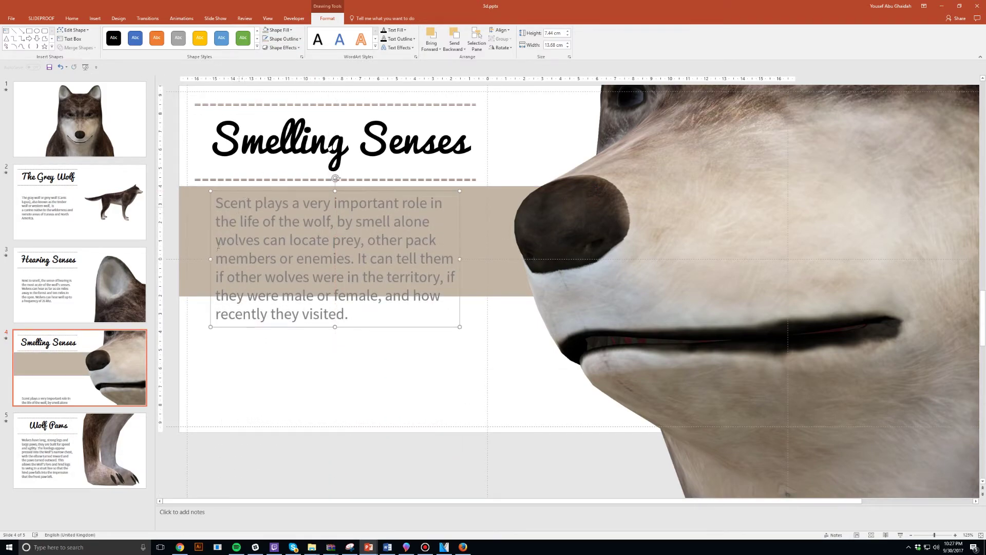
- Widen the body text box on both sides and set its font size to 22 pt
{"action": "left_click_drag", "start_coordinate": [211, 259], "coordinate": [187, 259]}
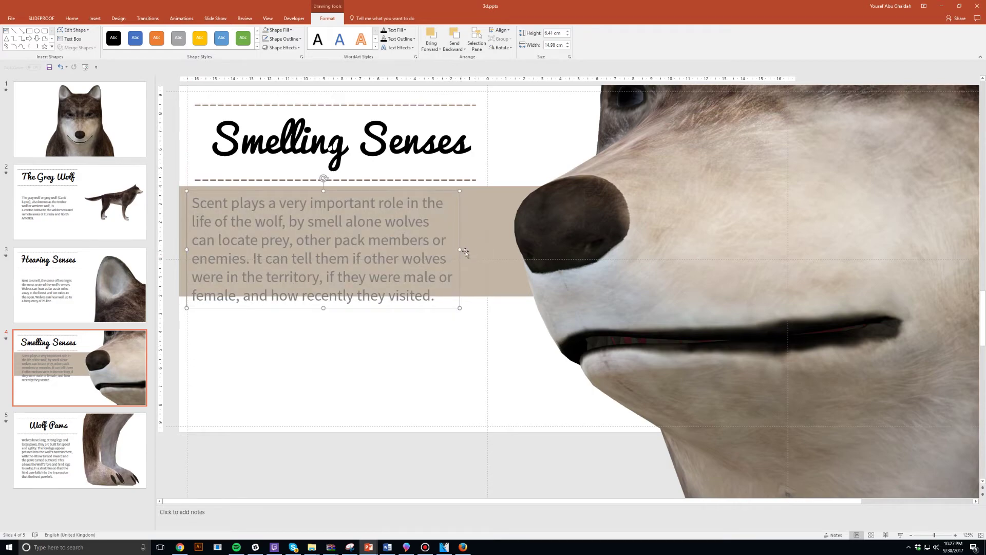
{"action": "left_click_drag", "start_coordinate": [465, 252], "coordinate": [488, 250]}
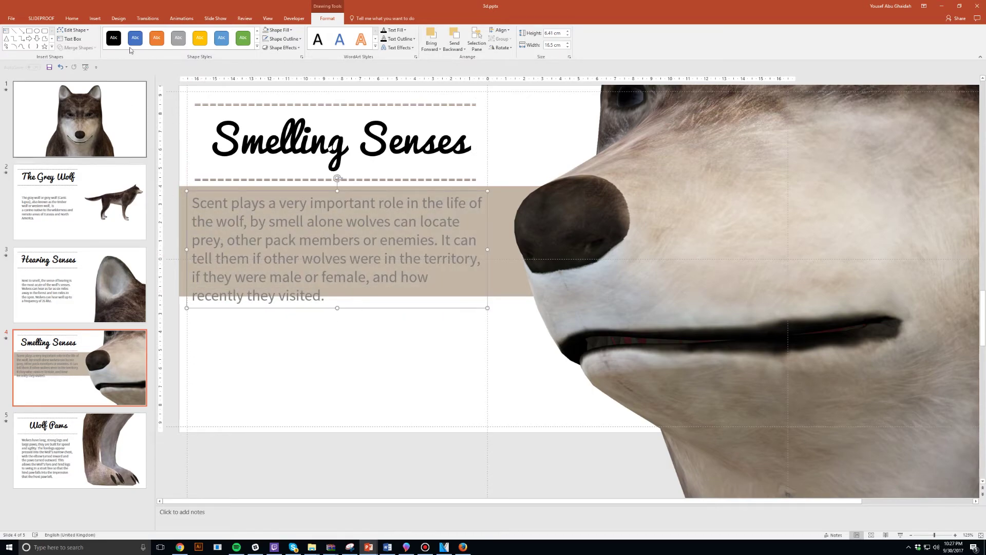
{"action": "left_click", "coordinate": [68, 19]}
{"action": "left_click", "coordinate": [193, 34]}
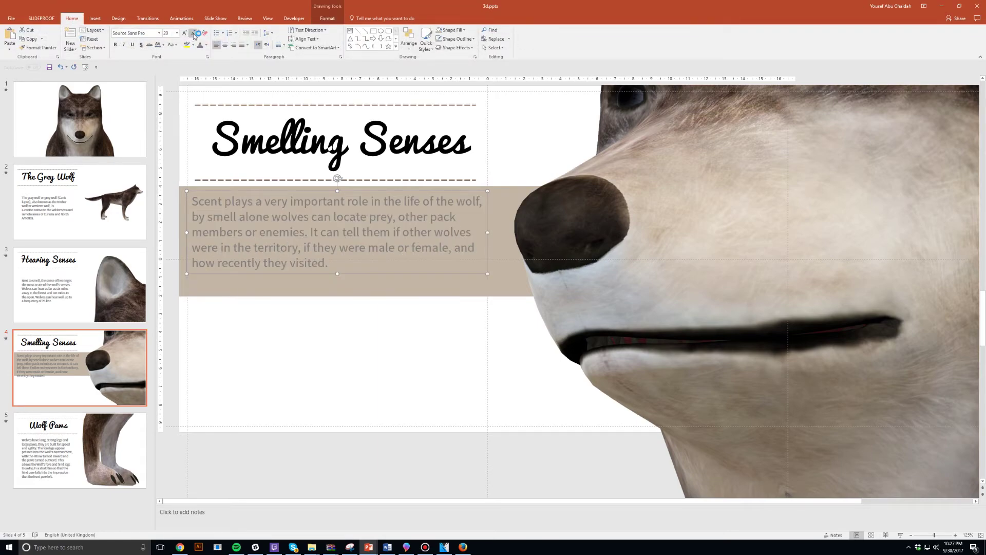
{"action": "left_click", "coordinate": [185, 34]}
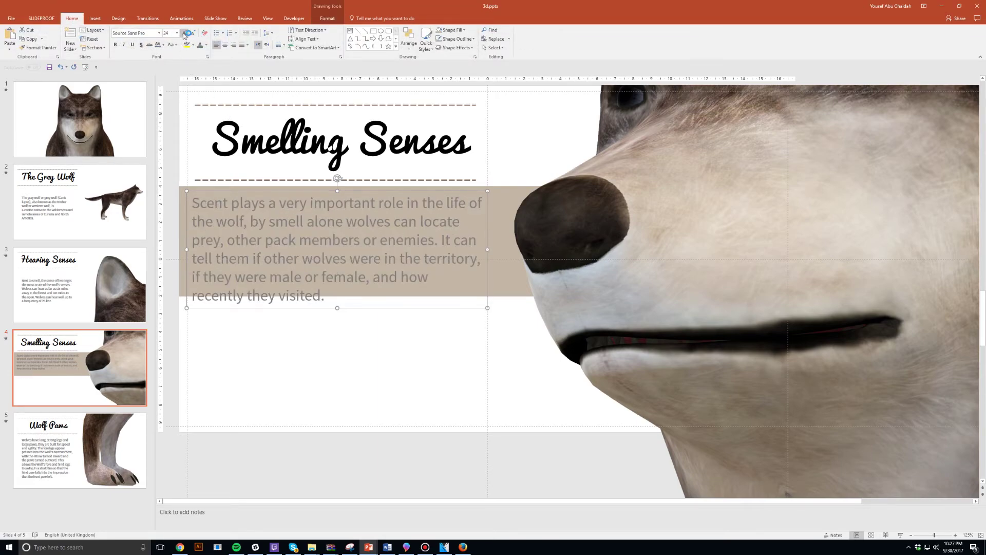
{"action": "left_click", "coordinate": [166, 33]}
{"action": "type", "text": "22"}
{"action": "key", "text": "Return"}
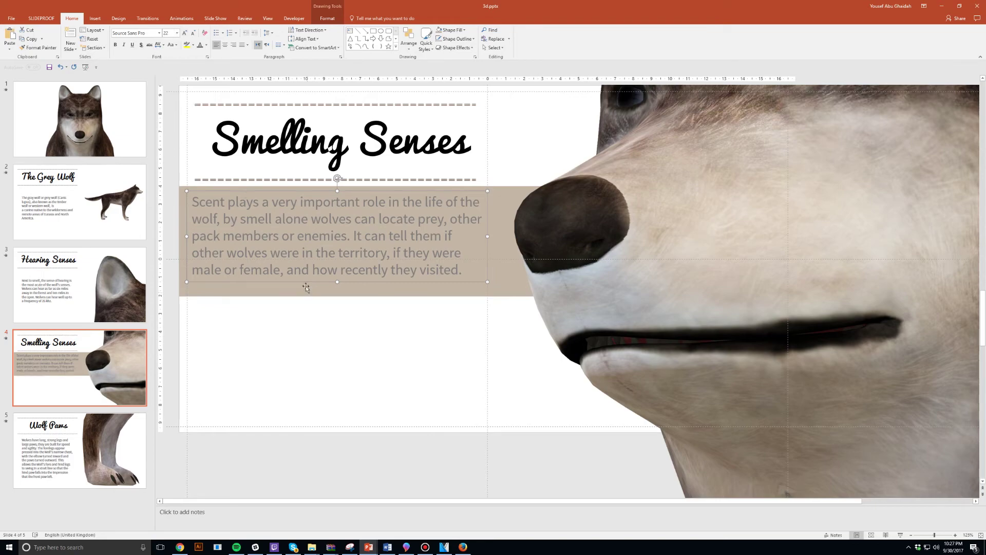
- Nudge the text slightly lower on the band and make it white
{"action": "left_click_drag", "start_coordinate": [303, 284], "coordinate": [303, 291]}
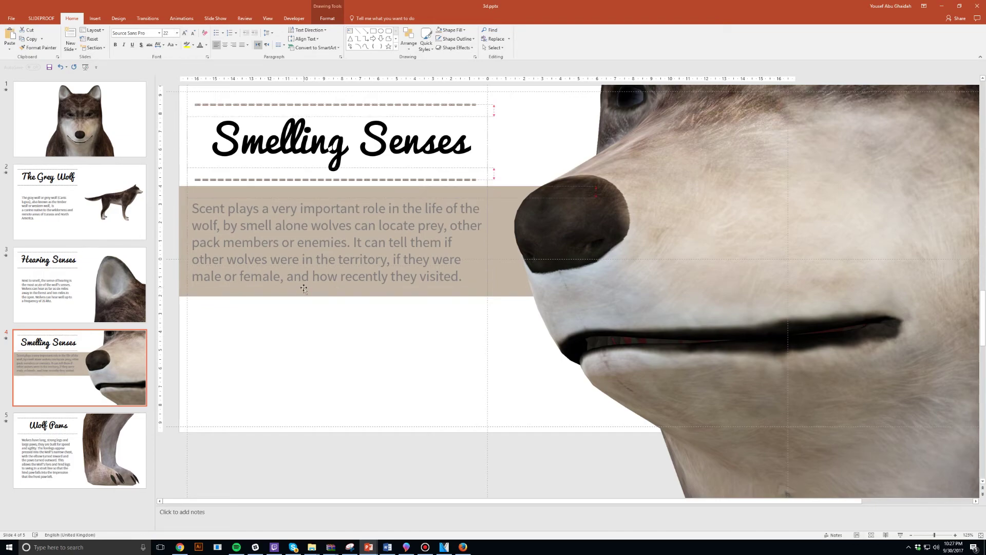
{"action": "left_click", "coordinate": [207, 46]}
{"action": "left_click", "coordinate": [201, 62]}
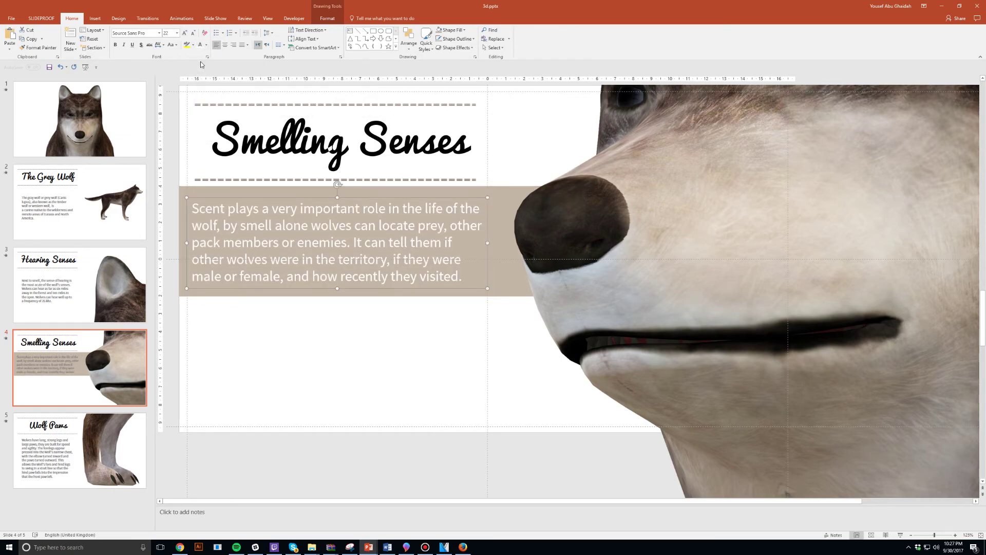
{"action": "left_click", "coordinate": [493, 296]}
{"action": "left_click", "coordinate": [509, 278]}
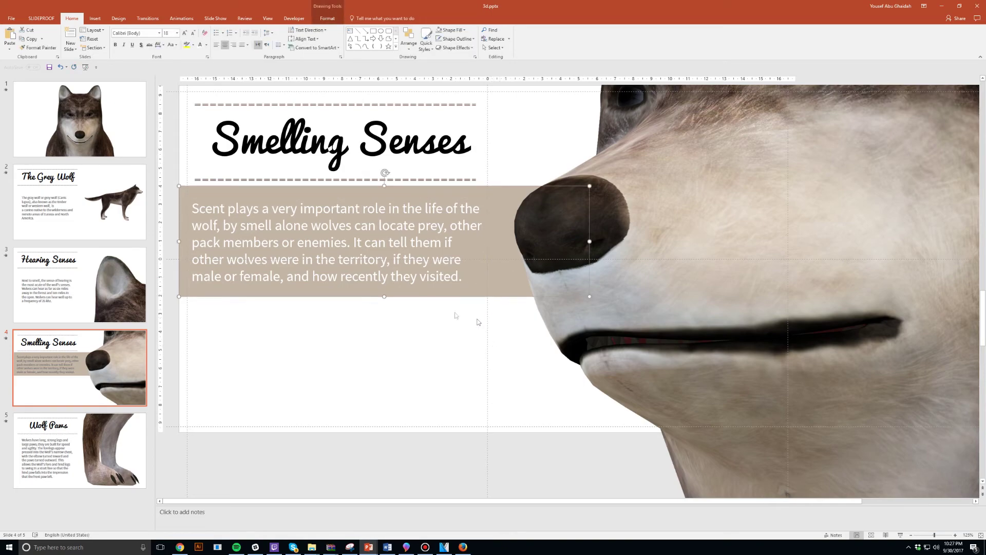